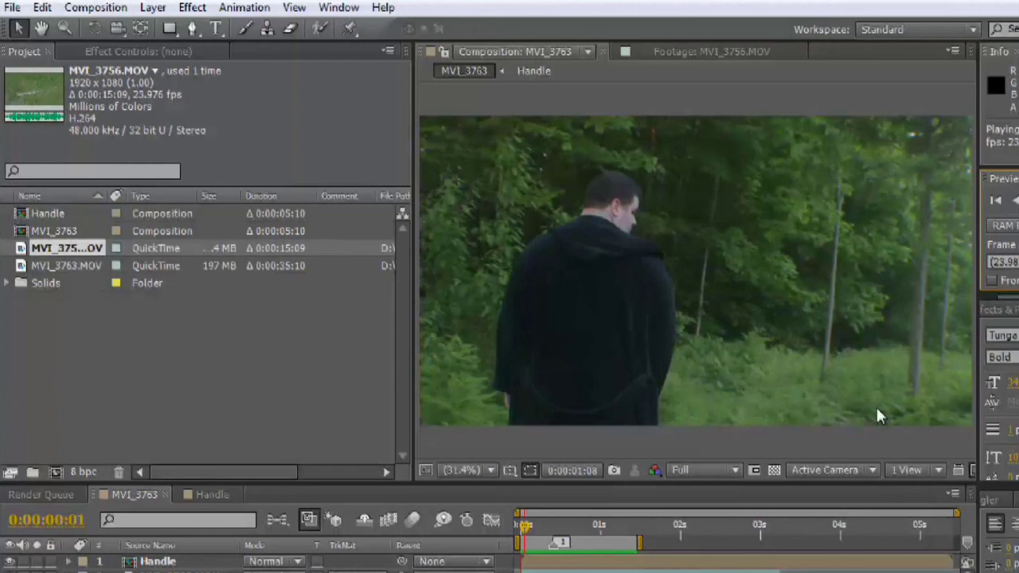
Stop playback, enlarge the timeline, select the Handle layer and scrub to watch its streak
left_click(579, 540)
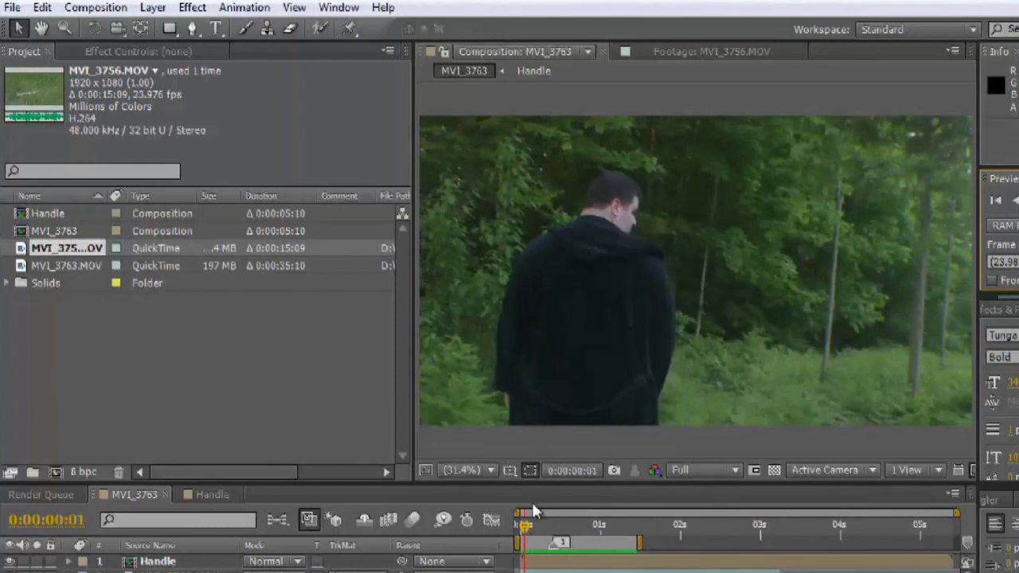
left_click_drag(550, 483, 567, 393)
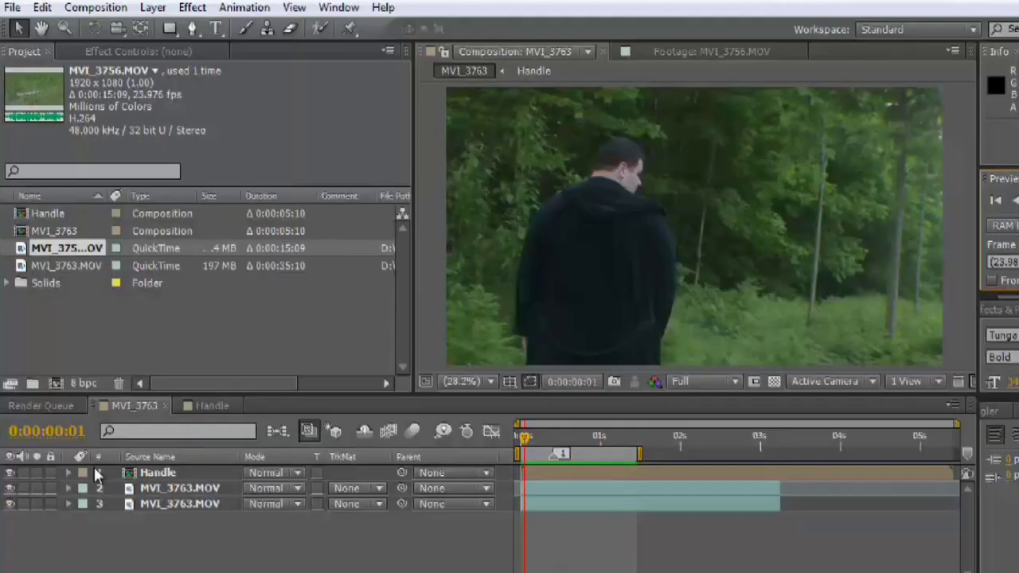
left_click(172, 475)
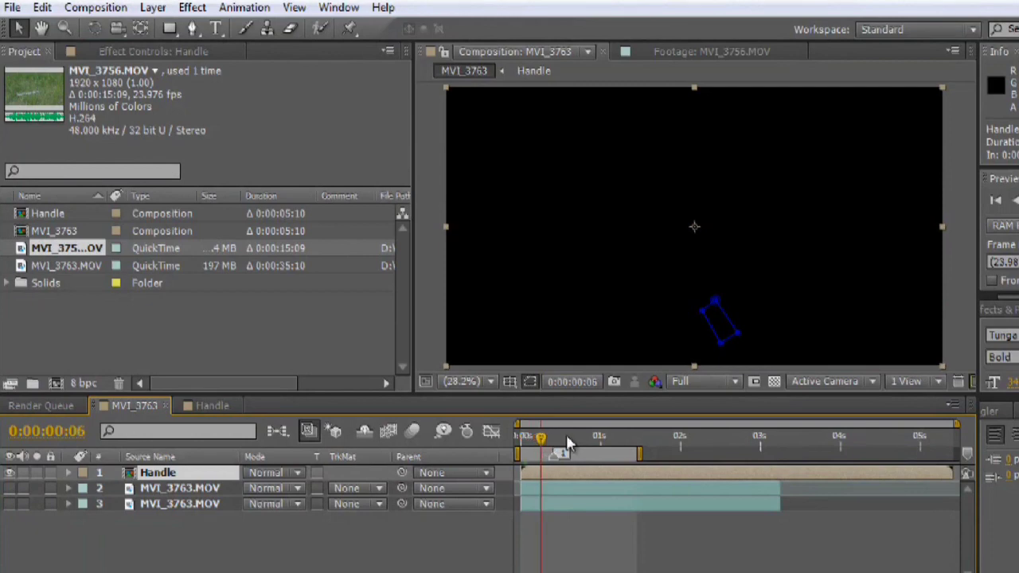
mouse_move(566, 442)
left_mouse_down()
mouse_move(553, 441)
mouse_move(551, 453)
left_mouse_up()
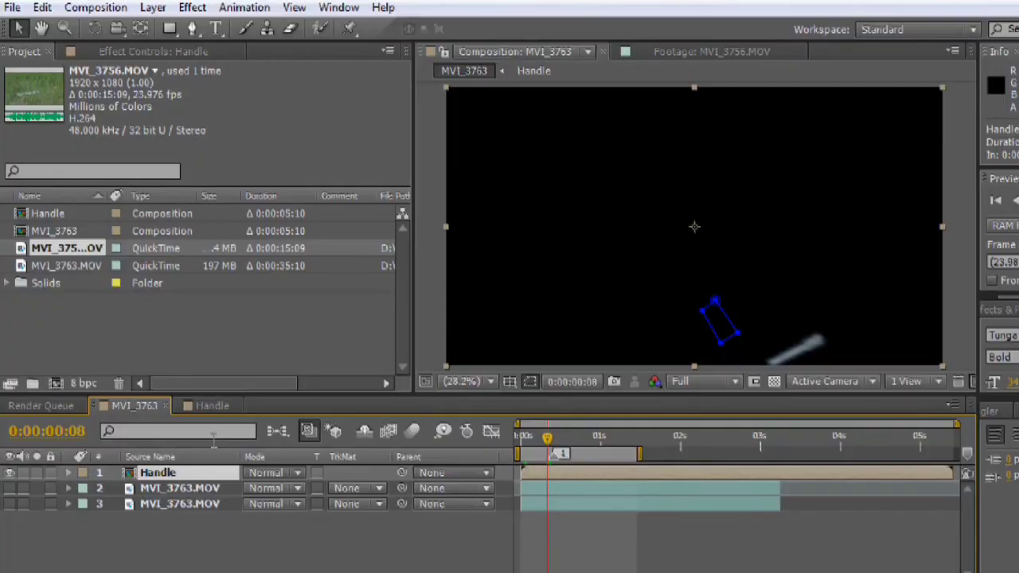
left_click(212, 406)
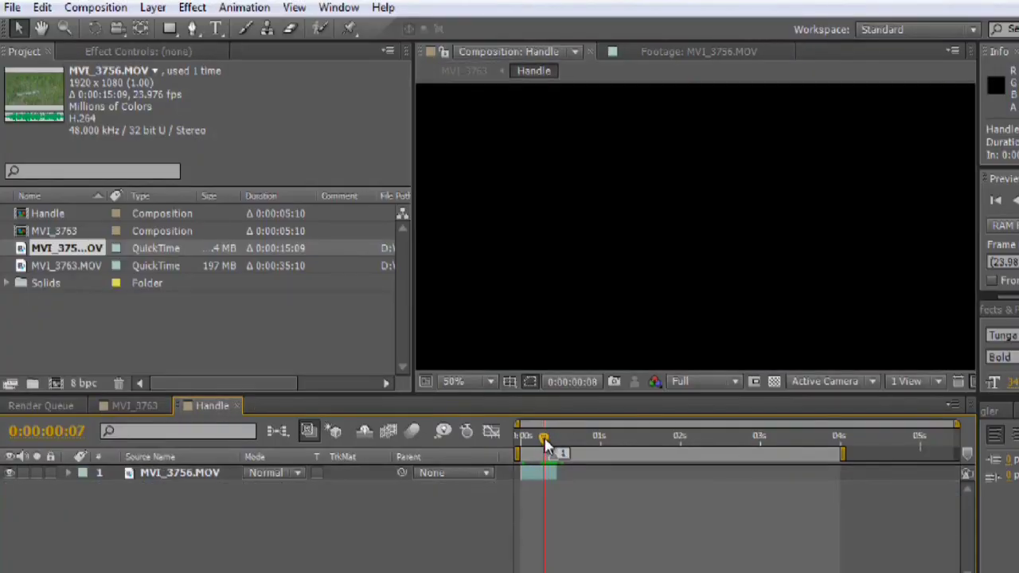
scroll(606, 279, "down", 4)
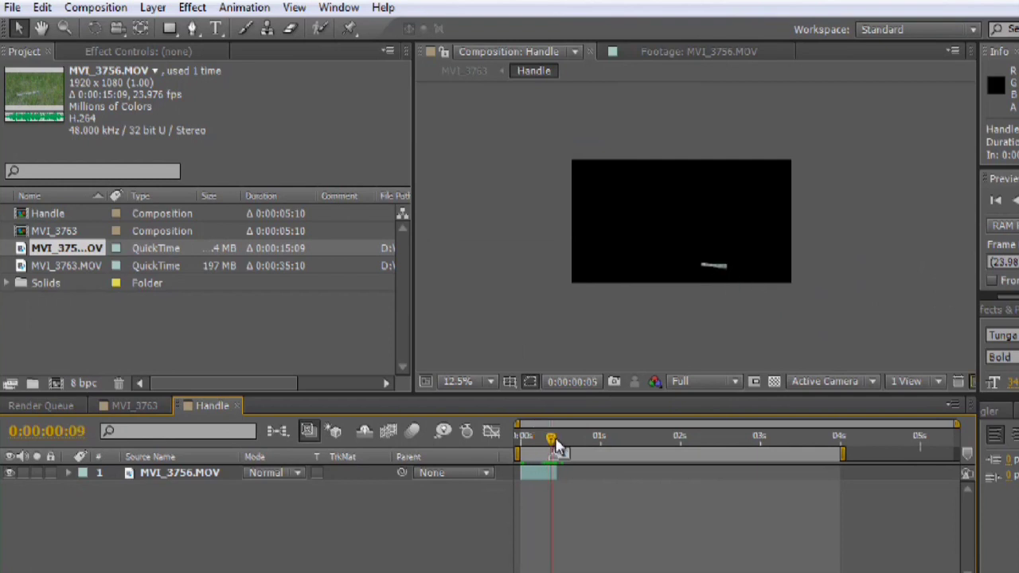
left_click(169, 475)
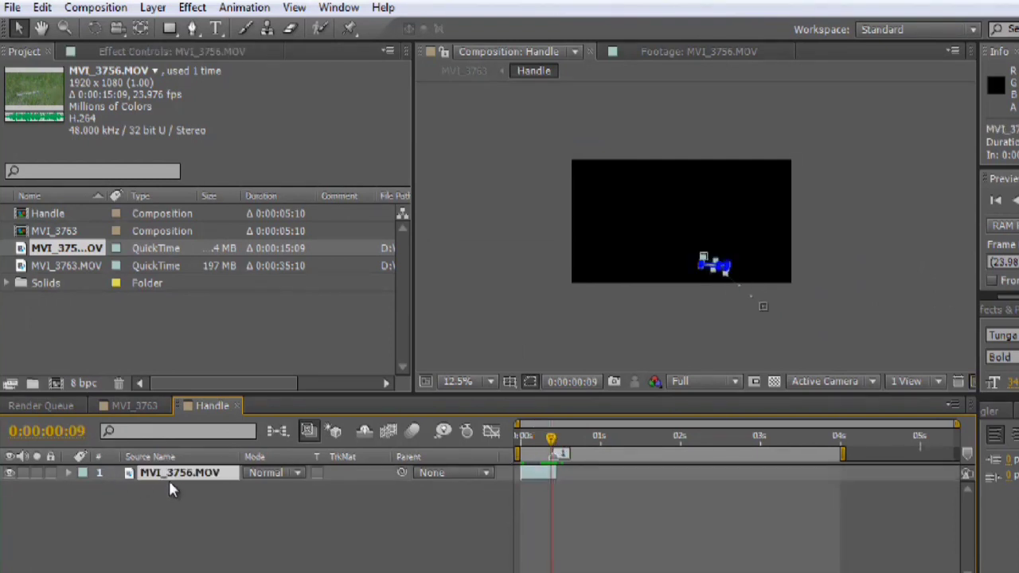
key("ctrl+d")
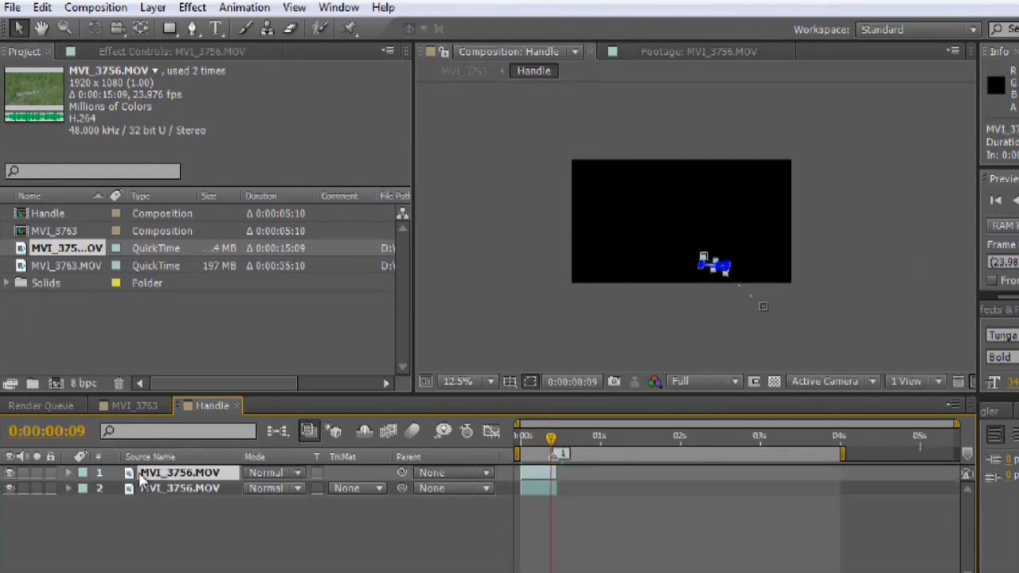
left_click(69, 474)
left_click(110, 503)
key("Delete")
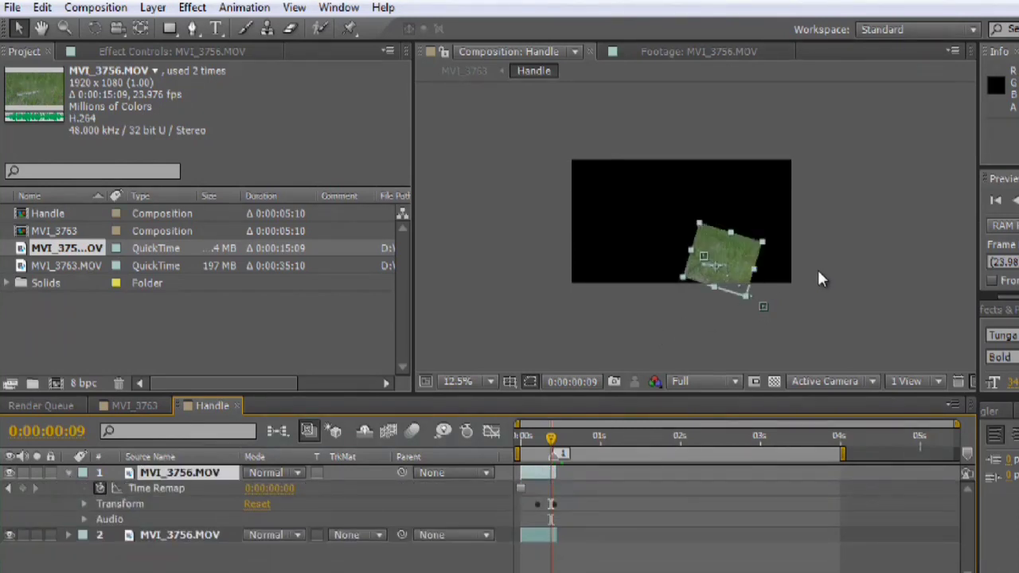
scroll(817, 268, "up", 4)
key("space")
left_click_drag(784, 267, 746, 163)
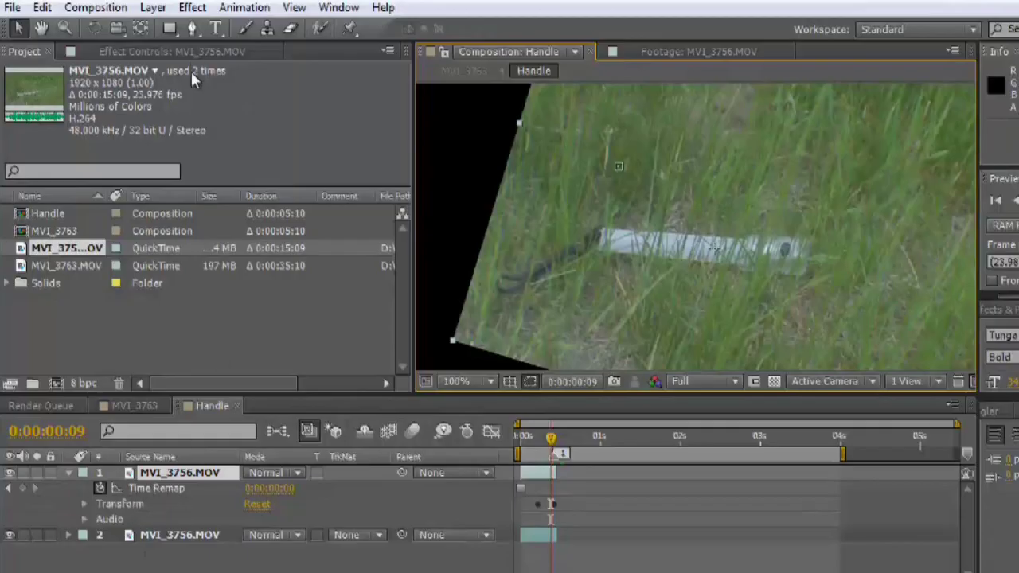
left_click(204, 53)
left_click(25, 51)
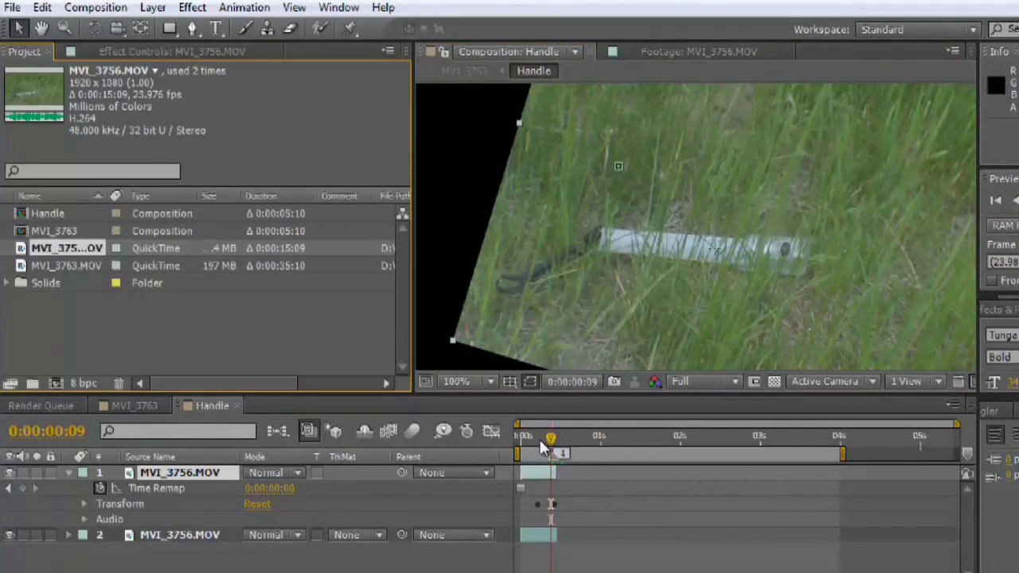
mouse_move(543, 448)
left_mouse_down()
mouse_move(527, 448)
mouse_move(551, 448)
left_mouse_up()
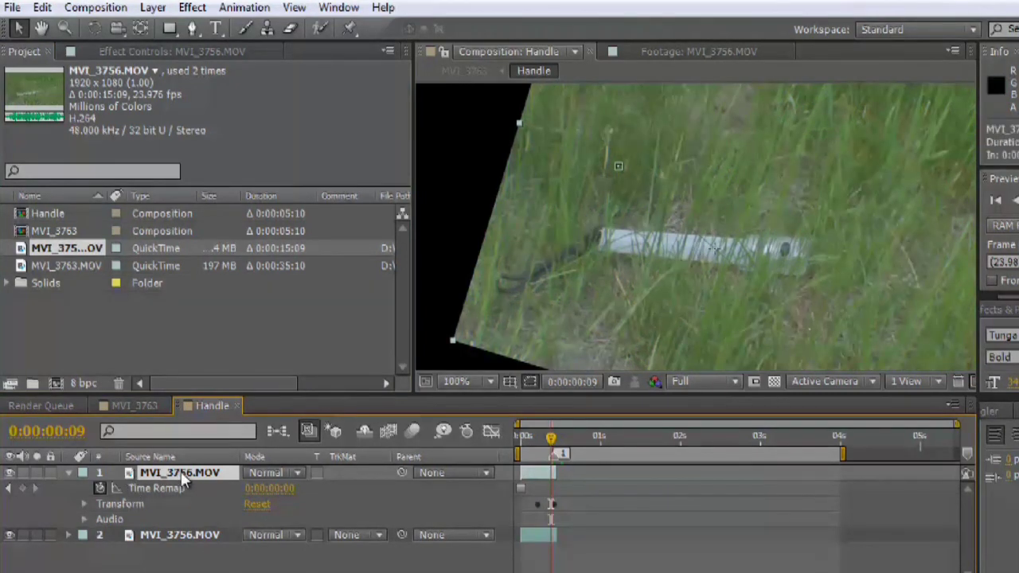
key("Delete")
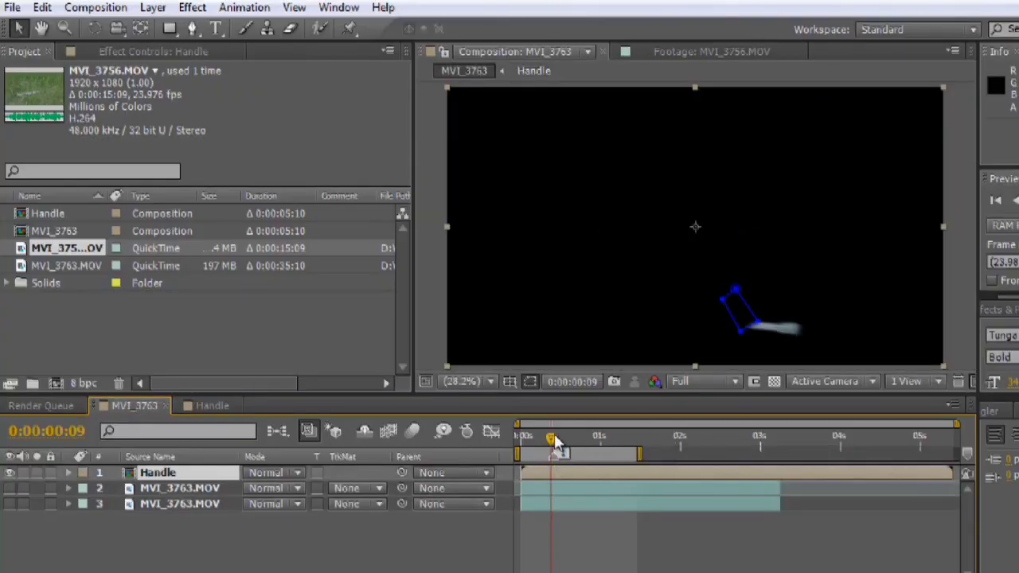
left_click(11, 489)
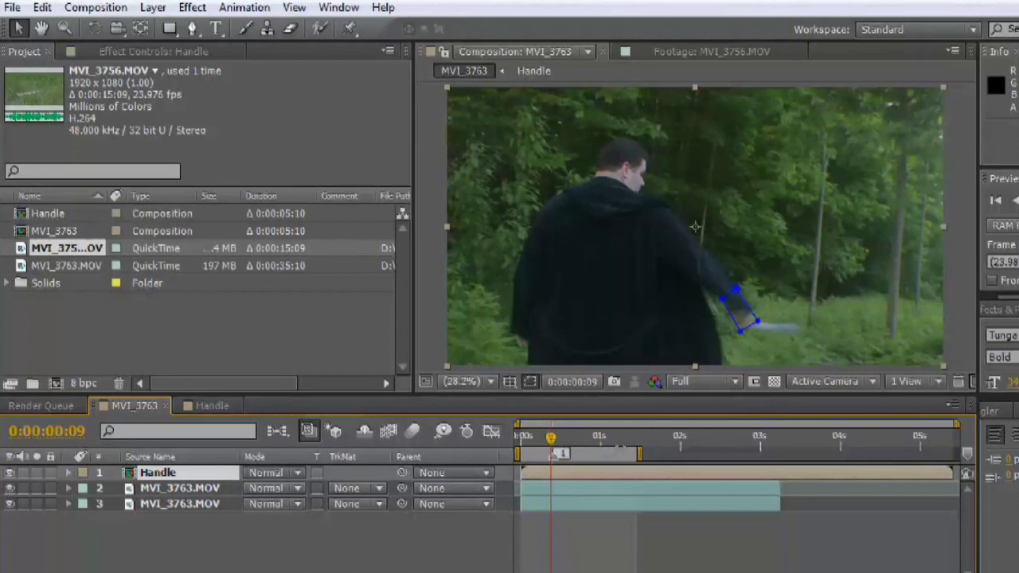
mouse_move(541, 446)
left_mouse_down()
mouse_move(531, 445)
mouse_move(550, 446)
left_mouse_up()
key("slash")
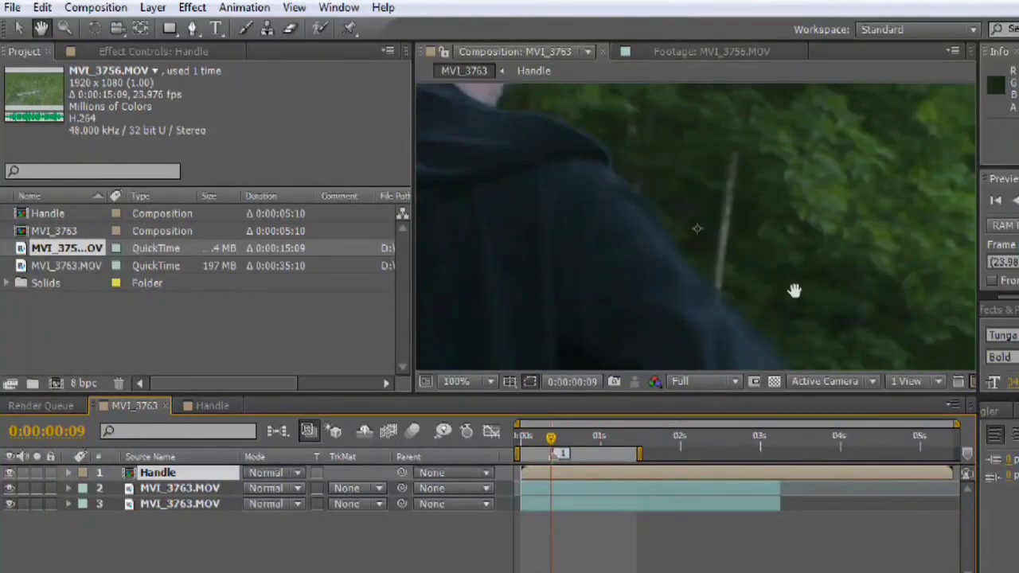
left_click_drag(794, 289, 778, 335)
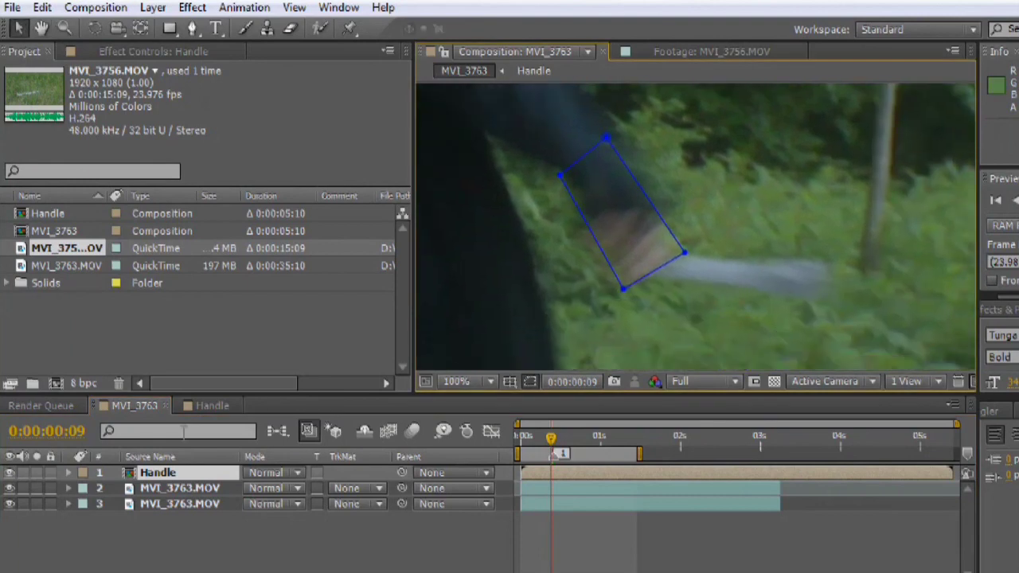
key("Return")
left_click(175, 52)
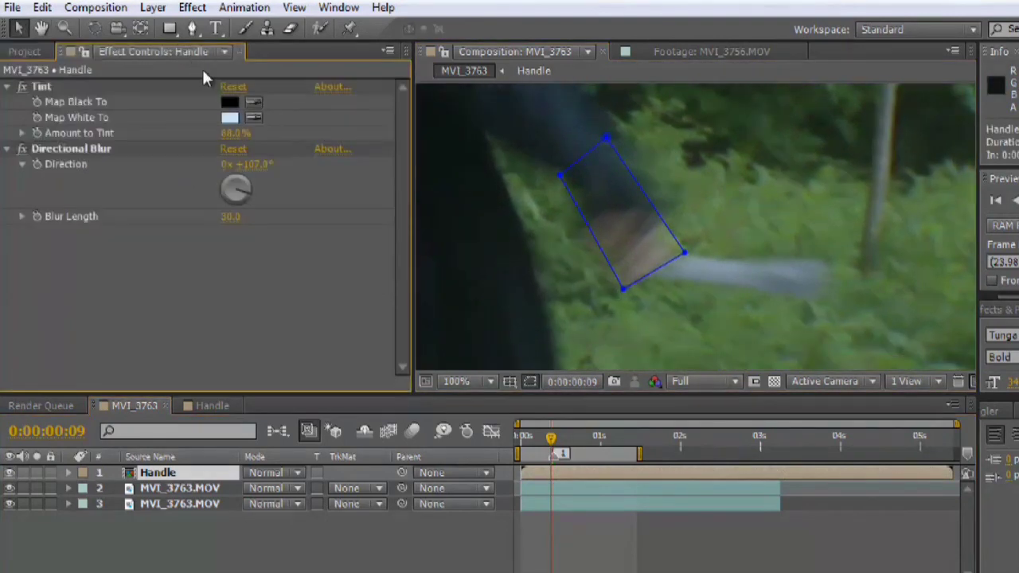
left_click(22, 150)
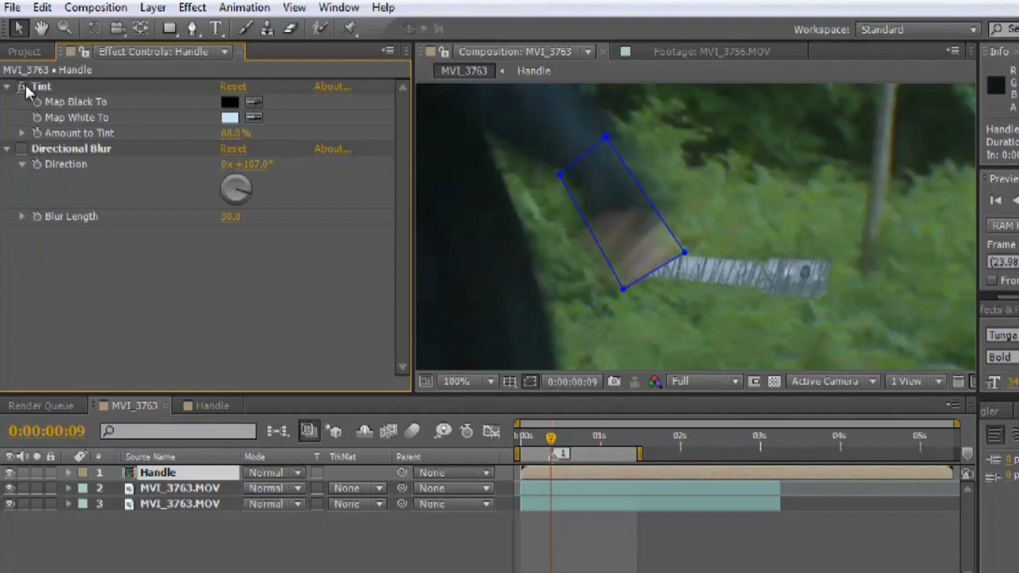
left_click(21, 87)
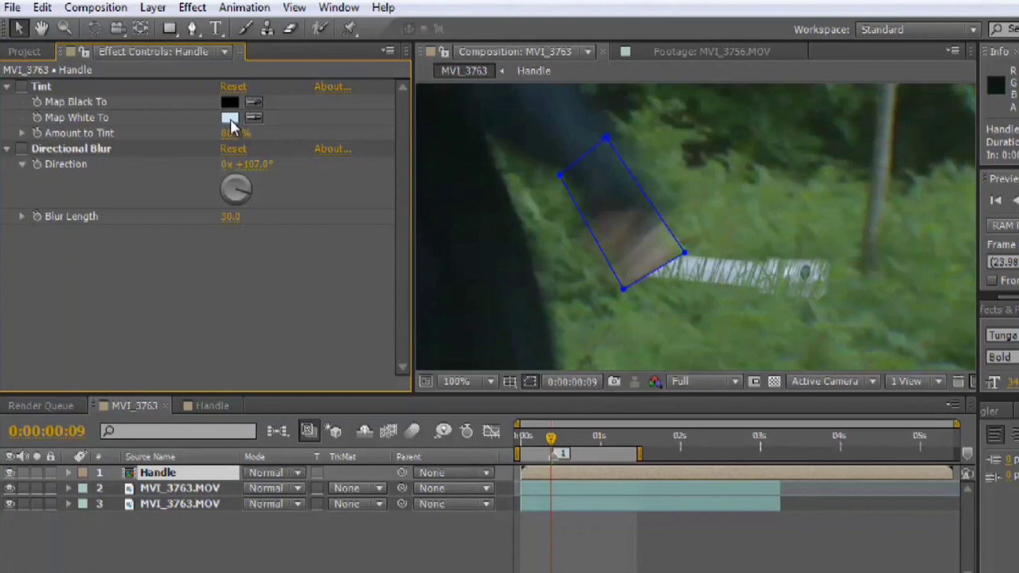
left_click(24, 87)
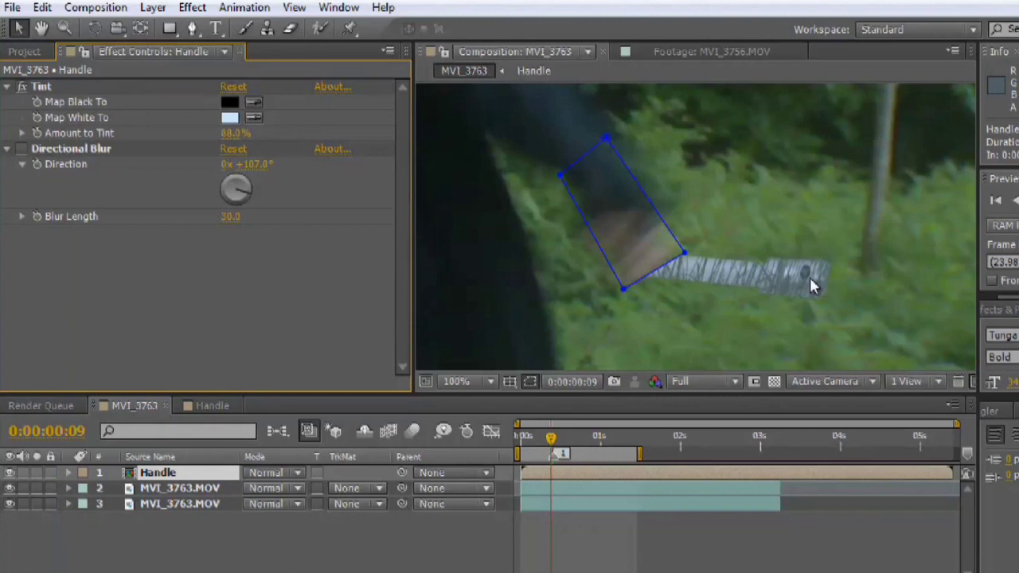
left_click(22, 150)
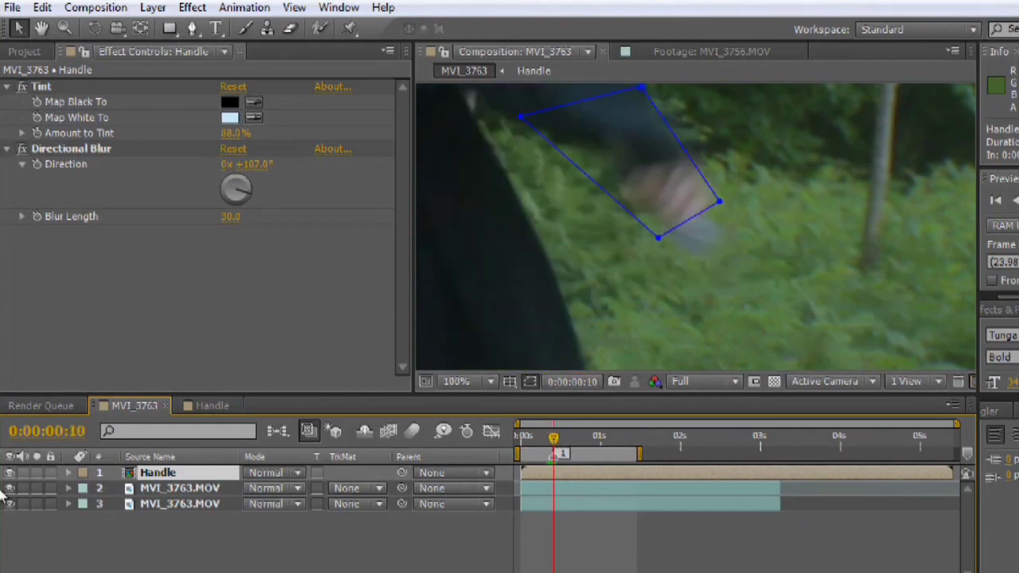
Toggle footage layers 2 and 3 to inspect them, deselect Handle, and return to frame 8
left_click(10, 489)
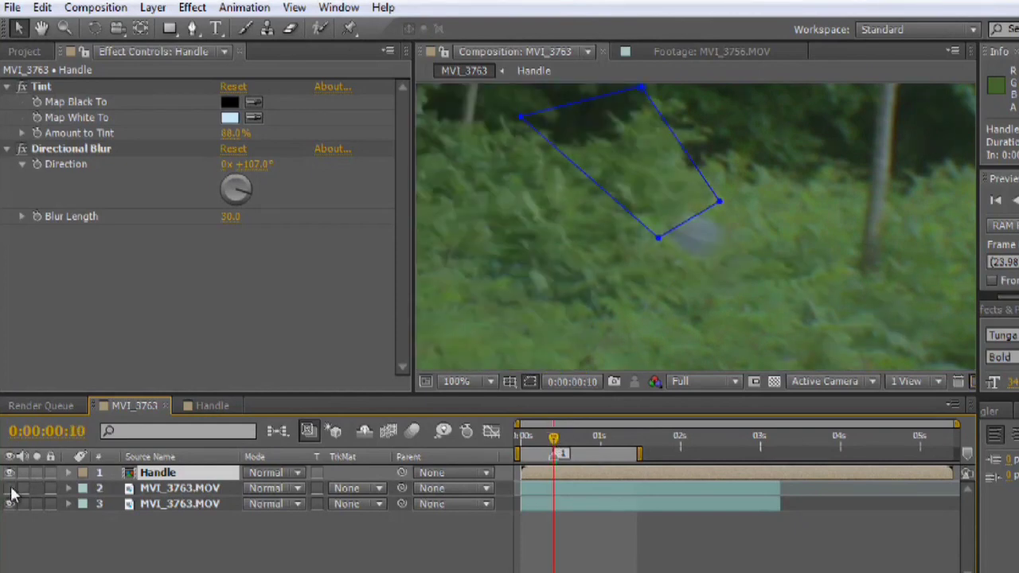
left_click(9, 504)
left_click(9, 489)
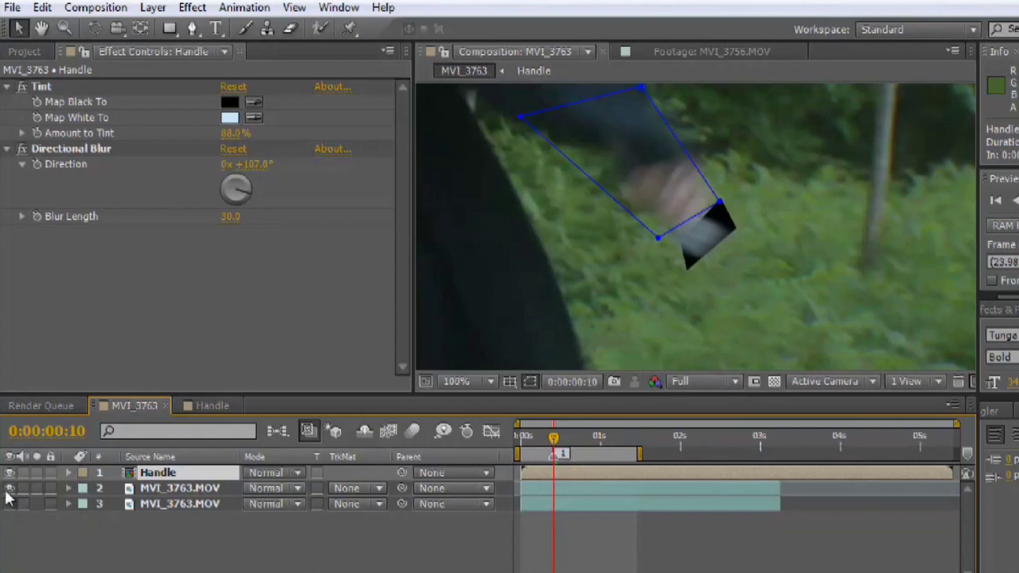
left_click(247, 569)
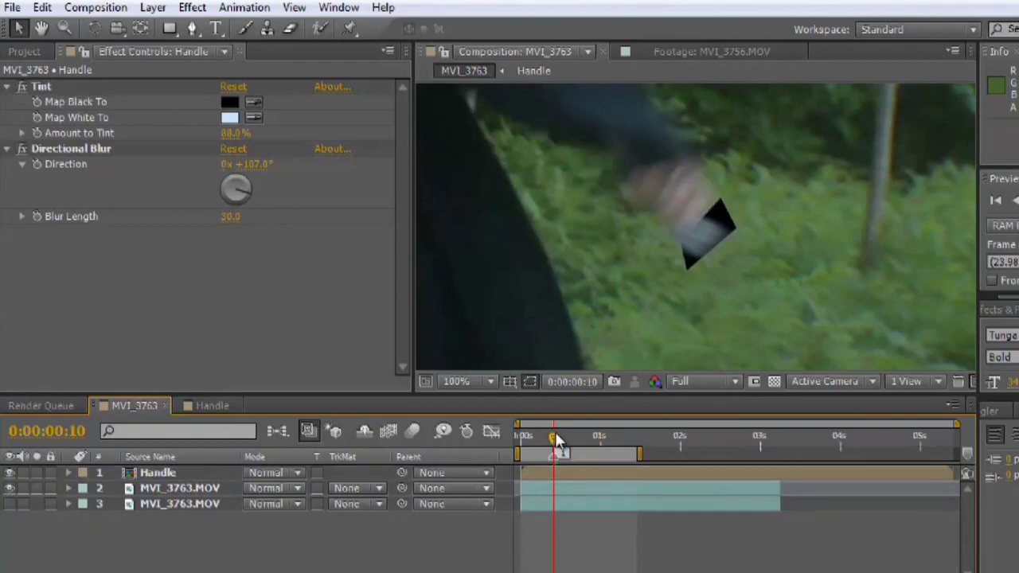
left_click_drag(555, 438, 546, 443)
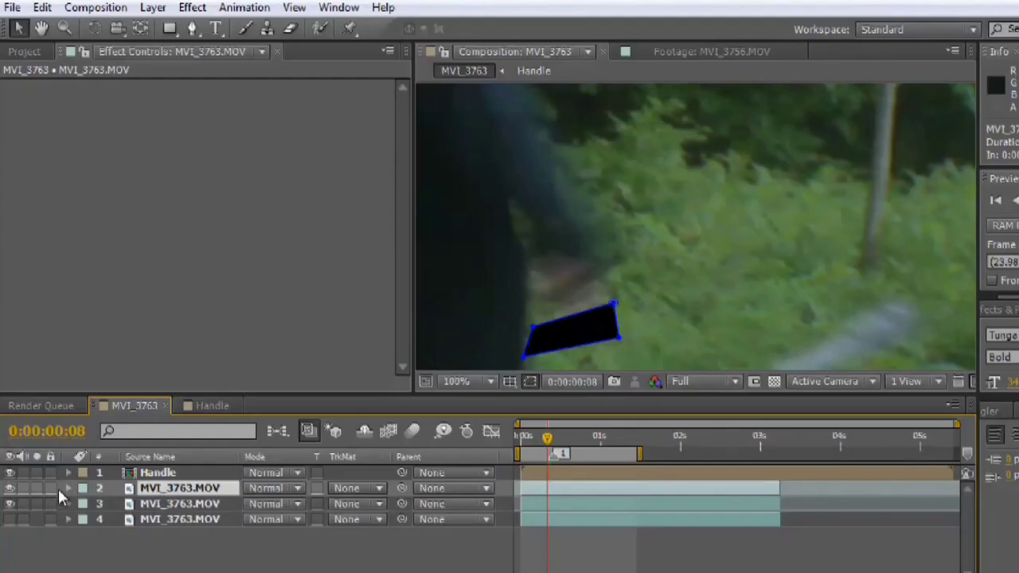
Delete Mask 1 from the second MVI_3763.MOV layer
key("m")
left_click(143, 504)
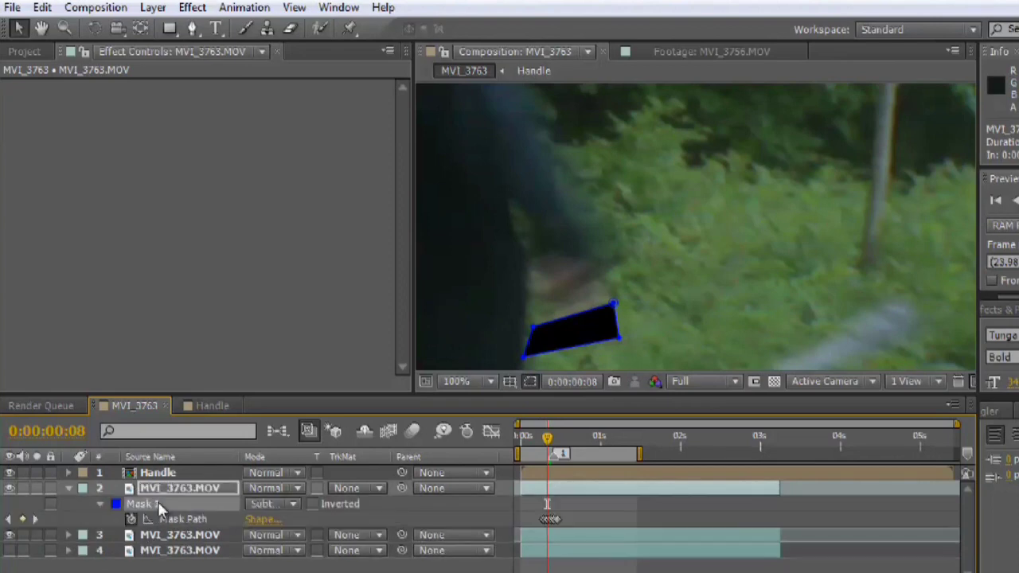
key("Delete")
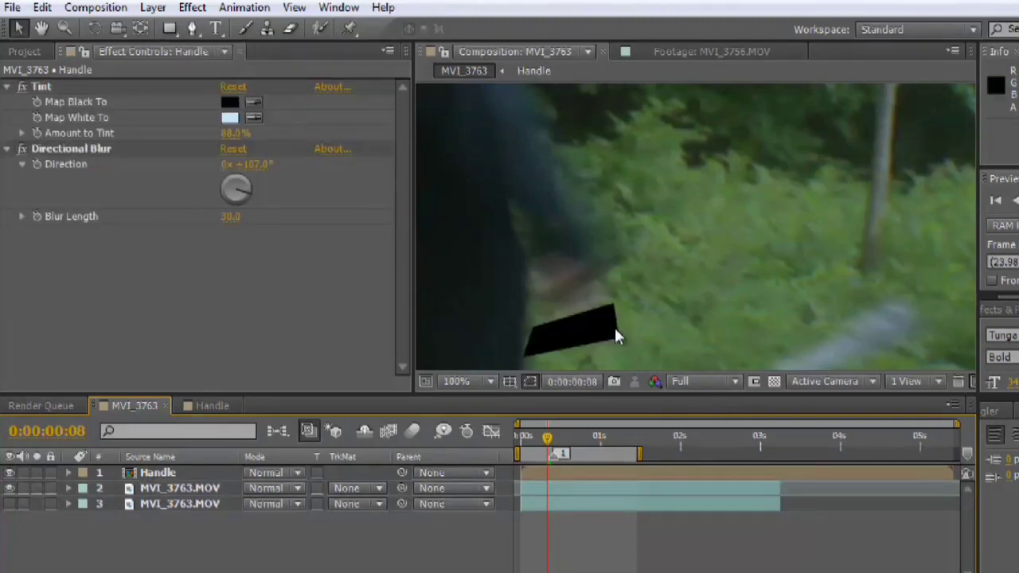
Zoom the viewer to 25%, show layer 3 again, and scrub the opening frames to frame 9
scroll(637, 319, "down", 4)
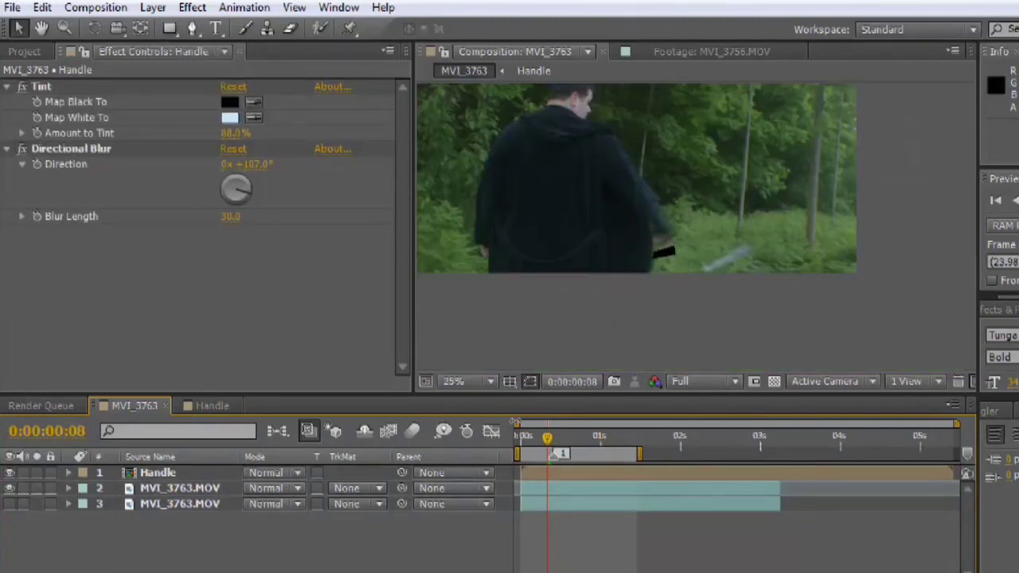
left_click_drag(551, 444, 527, 449)
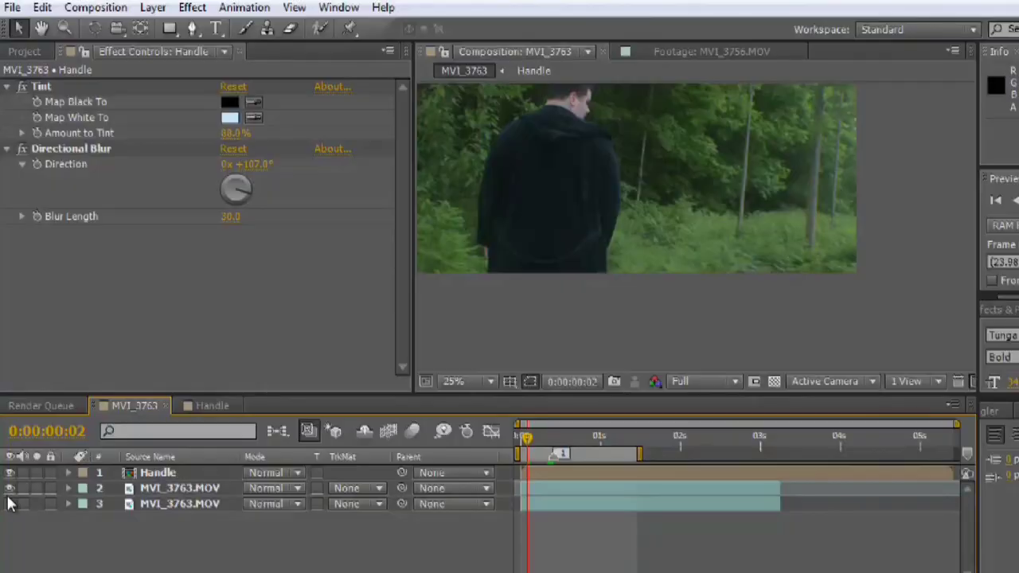
left_click(9, 503)
mouse_move(532, 438)
left_mouse_down()
mouse_move(601, 439)
mouse_move(525, 439)
mouse_move(601, 438)
mouse_move(535, 436)
left_mouse_up()
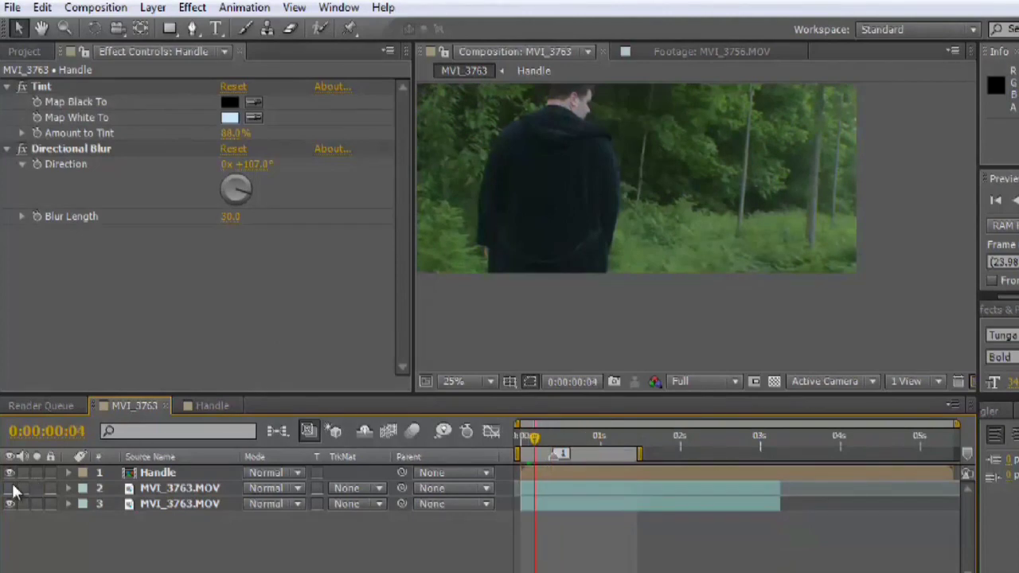
left_click_drag(534, 443, 544, 442)
left_click(199, 476)
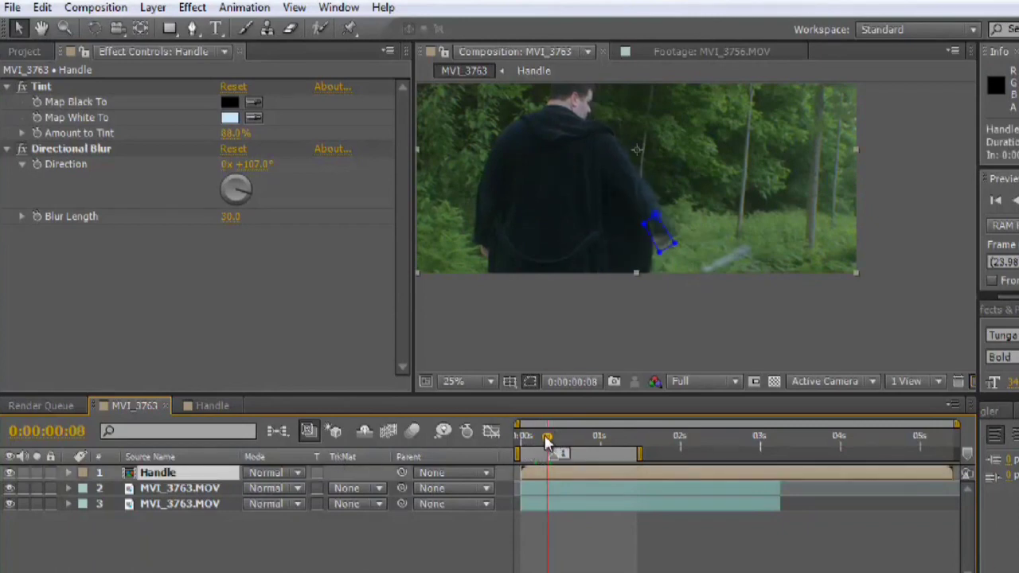
left_click_drag(551, 443, 555, 443)
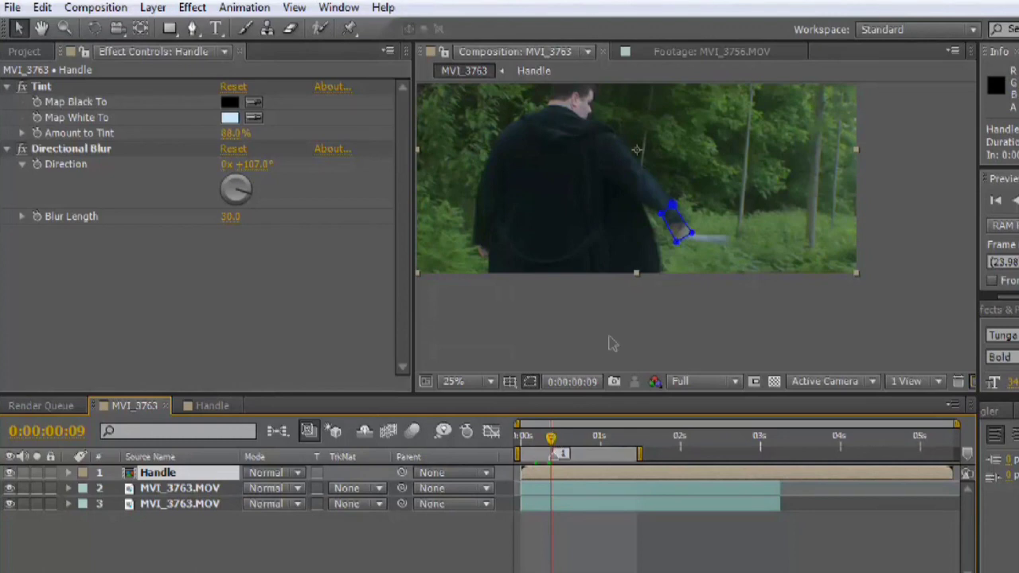
key("period")
key("period")
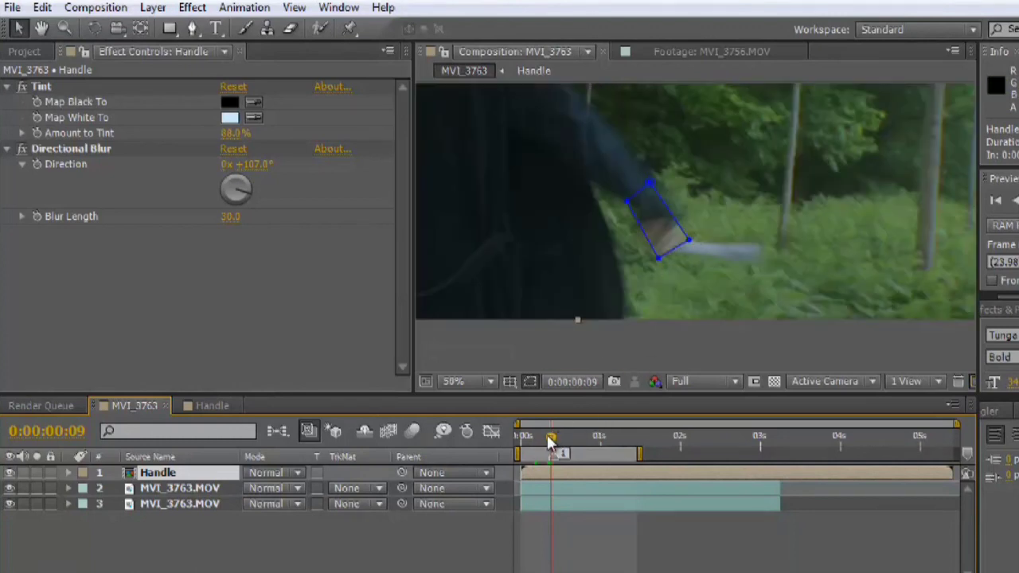
left_click_drag(551, 442, 562, 440)
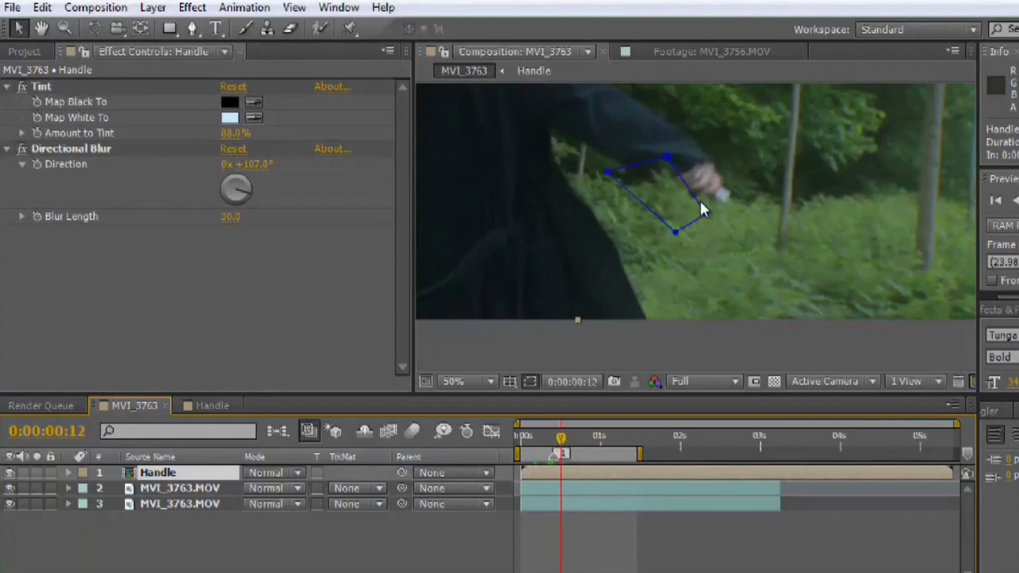